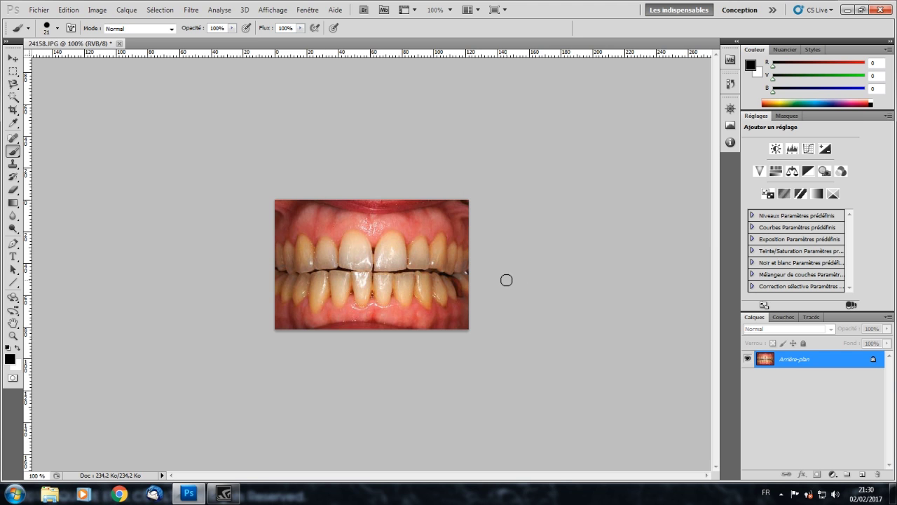
Duplicate the Arrière-plan layer, keeping the default name Arrière-plan copie
right_click(808, 361)
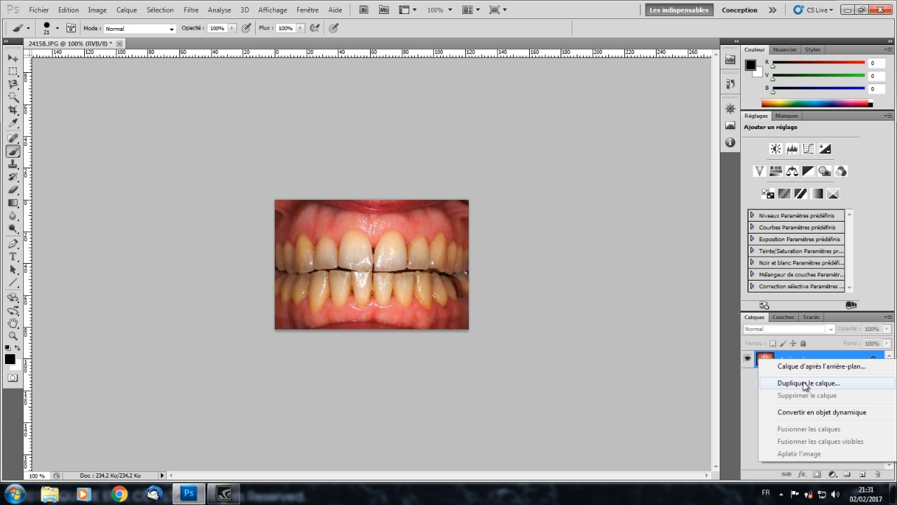
click(806, 383)
click(550, 151)
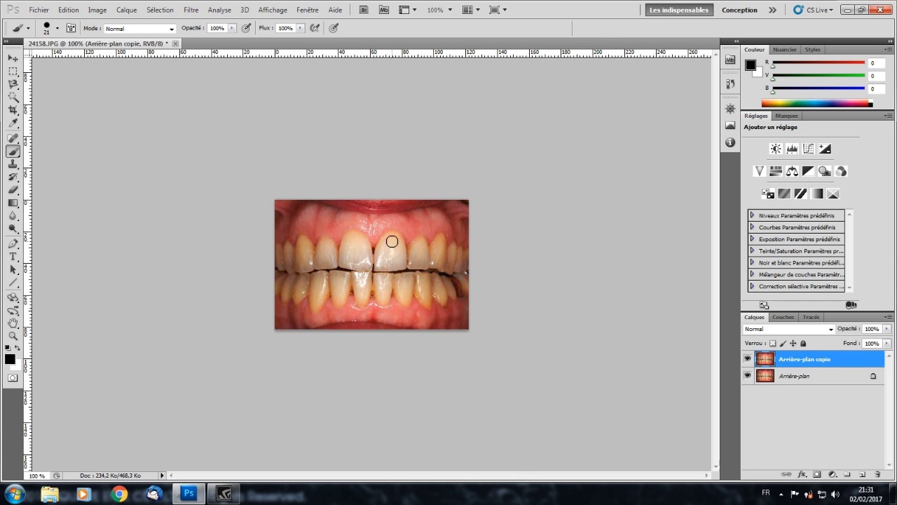
Enter Quick Mask mode and paint all the upper and lower teeth with a hard 21 px black brush
click(20, 349)
click(20, 349)
click(20, 349)
click(19, 349)
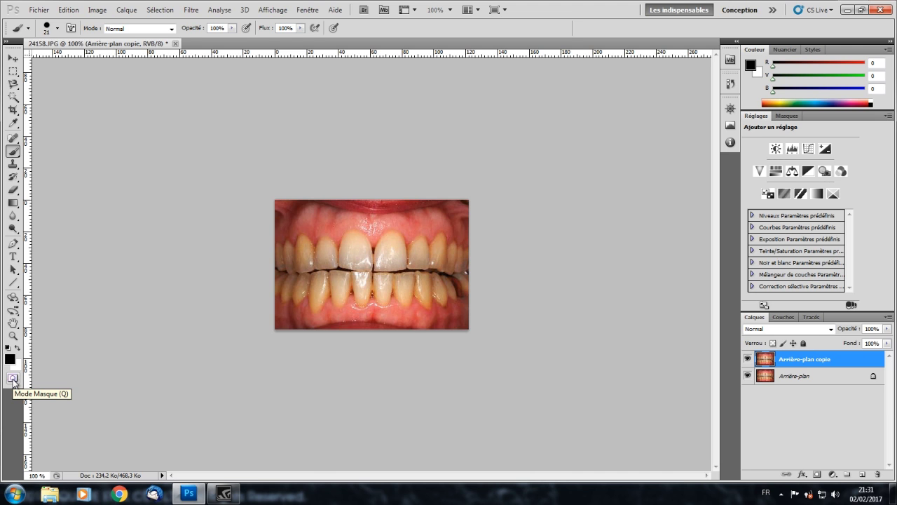
click(13, 379)
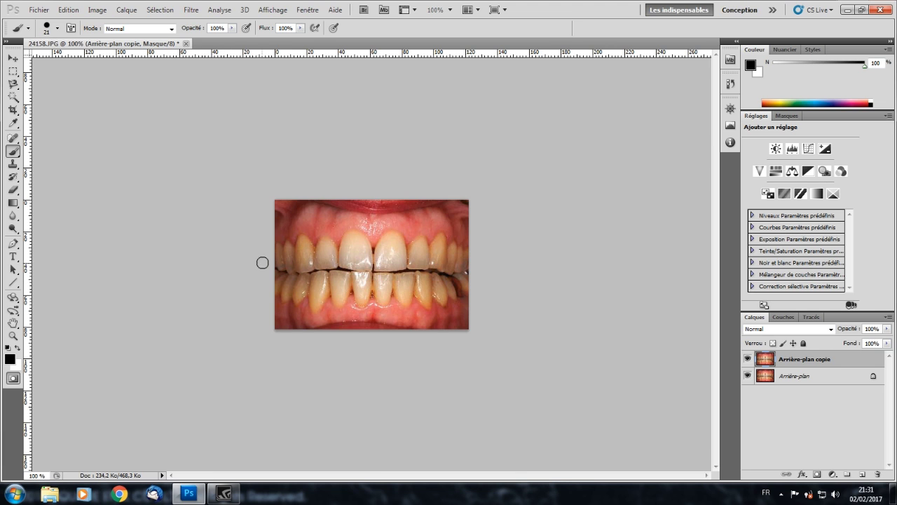
mouse_move(278, 253)
mouse_down()
mouse_move(275, 291)
mouse_move(286, 297)
mouse_move(314, 287)
mouse_move(313, 312)
mouse_move(330, 290)
mouse_move(337, 304)
mouse_move(349, 287)
mouse_move(360, 303)
mouse_move(372, 285)
mouse_move(383, 300)
mouse_move(396, 287)
mouse_move(404, 302)
mouse_move(417, 287)
mouse_move(427, 304)
mouse_move(432, 289)
mouse_move(443, 301)
mouse_move(464, 291)
mouse_move(453, 247)
mouse_move(417, 237)
mouse_move(410, 250)
mouse_move(396, 236)
mouse_move(379, 250)
mouse_move(360, 236)
mouse_move(338, 251)
mouse_move(305, 247)
mouse_move(304, 238)
mouse_move(284, 256)
mouse_move(359, 243)
mouse_move(430, 252)
mouse_move(440, 271)
mouse_move(390, 263)
mouse_move(421, 260)
mouse_move(305, 263)
mouse_move(281, 279)
mouse_move(389, 286)
mouse_move(434, 274)
mouse_move(453, 286)
mouse_move(411, 288)
mouse_move(440, 280)
mouse_up()
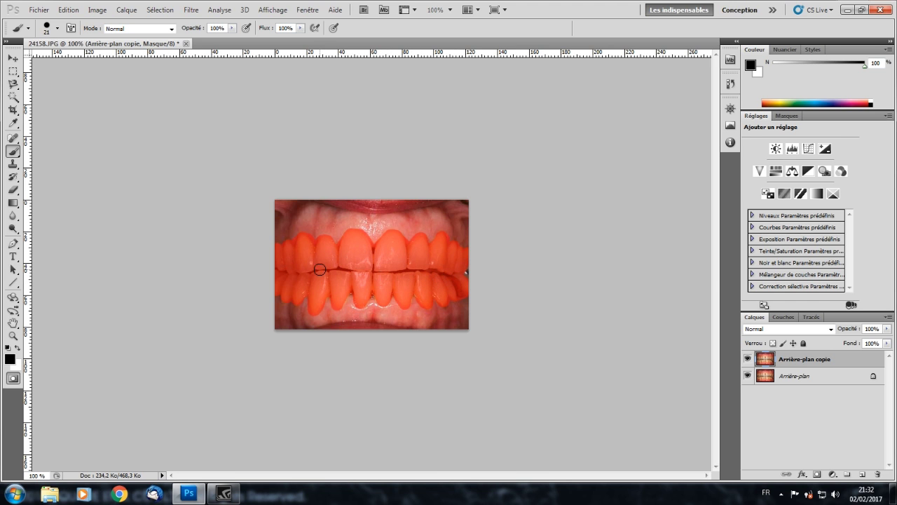
Reduce the brush size to 10 px for finer mask corrections
click(58, 29)
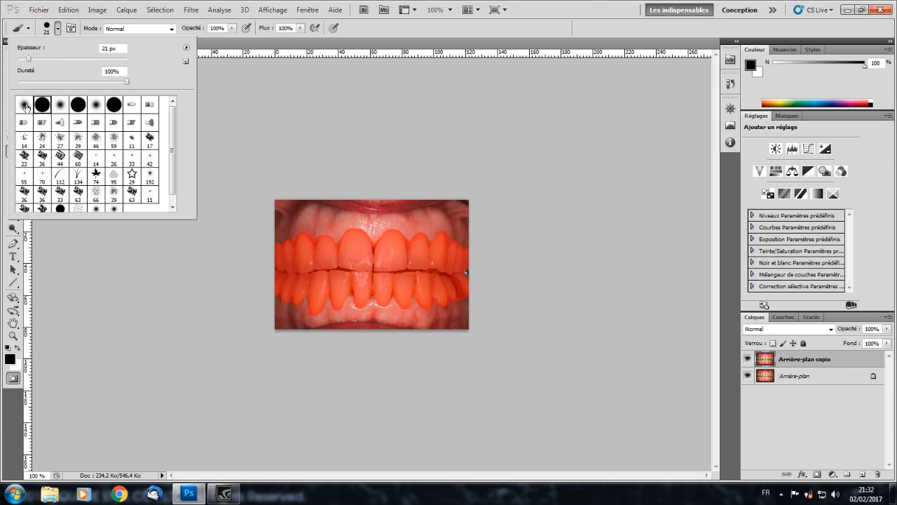
drag(29, 59, 26, 59)
drag(25, 59, 24, 60)
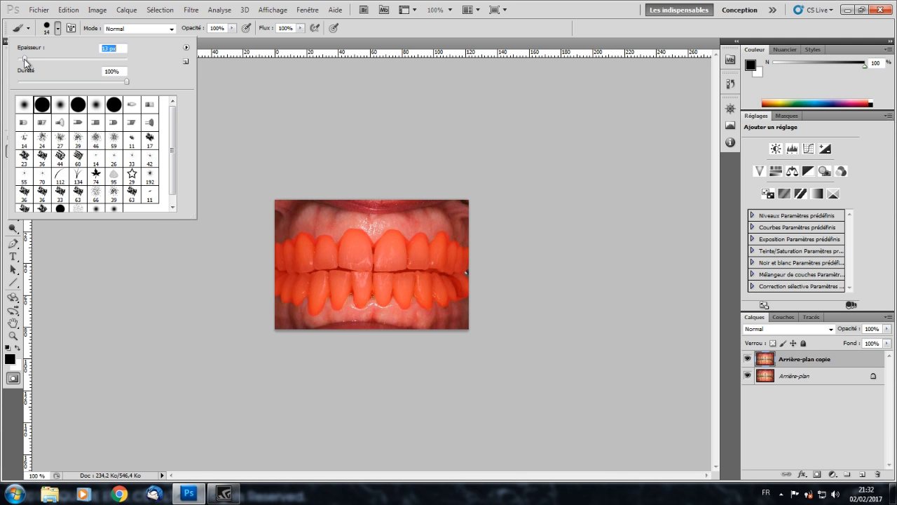
click(58, 29)
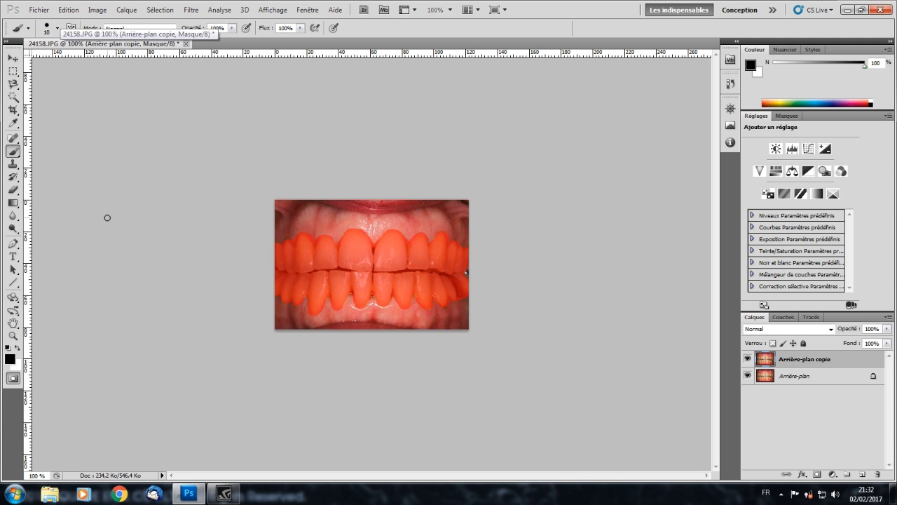
Erase the mask overspill on the gum above the upper teeth in the image's left half, painting with white
click(13, 337)
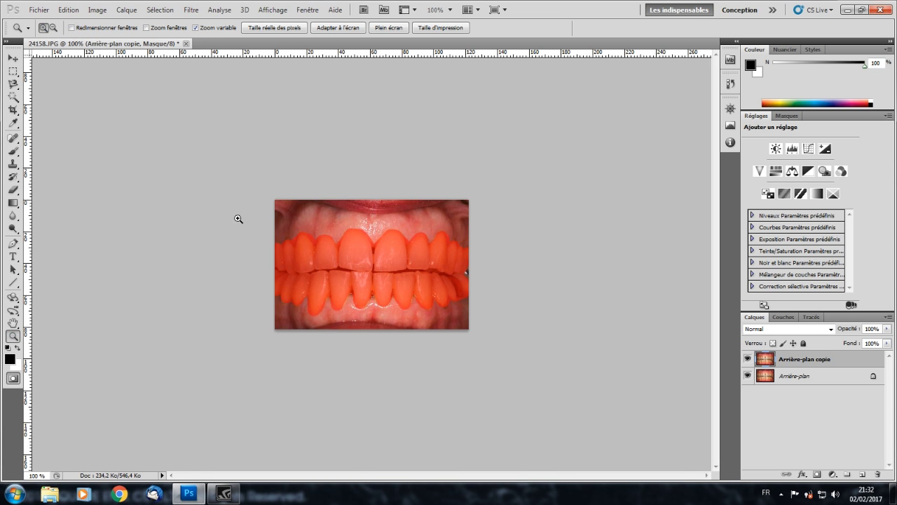
click(308, 265)
click(254, 225)
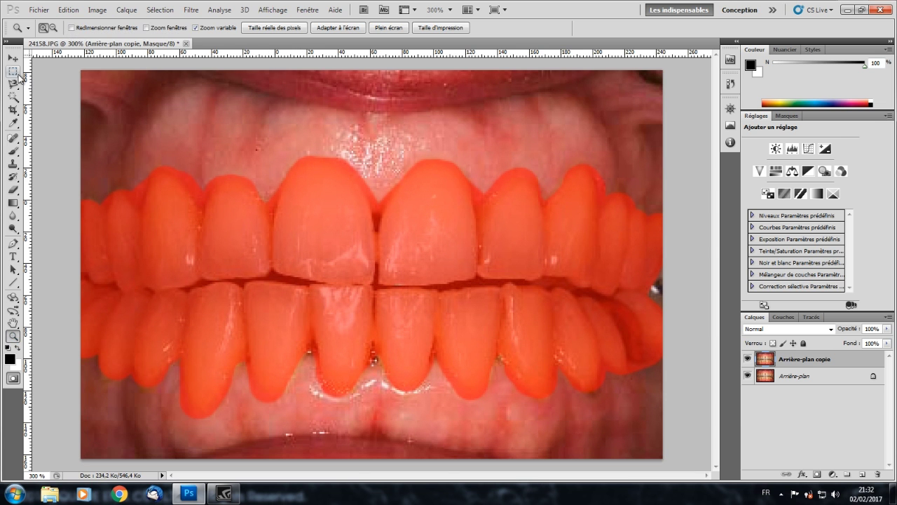
click(14, 151)
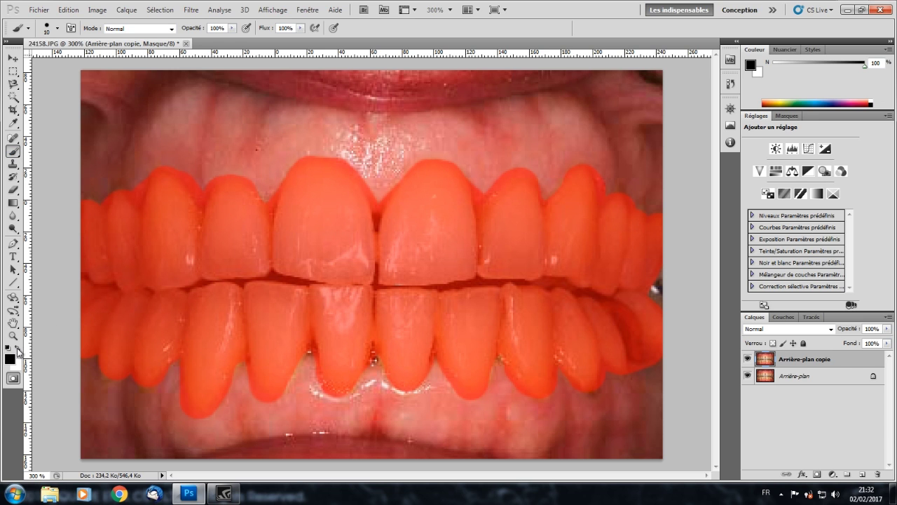
click(18, 349)
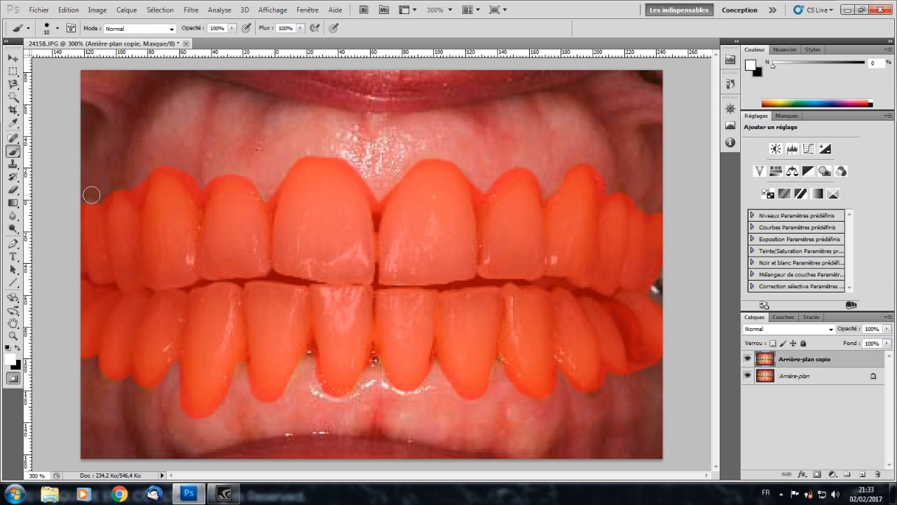
click(18, 349)
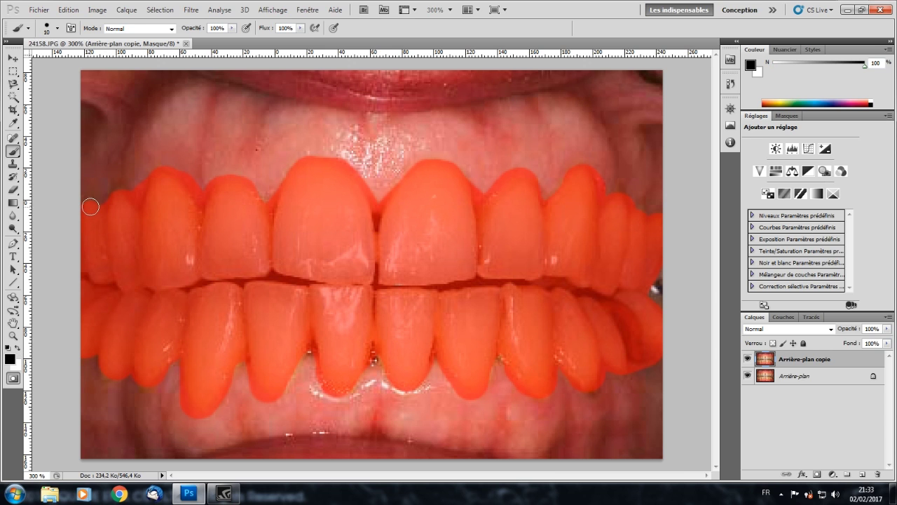
click(19, 347)
mouse_move(137, 183)
mouse_down()
mouse_move(151, 166)
mouse_move(175, 168)
mouse_move(199, 195)
mouse_up()
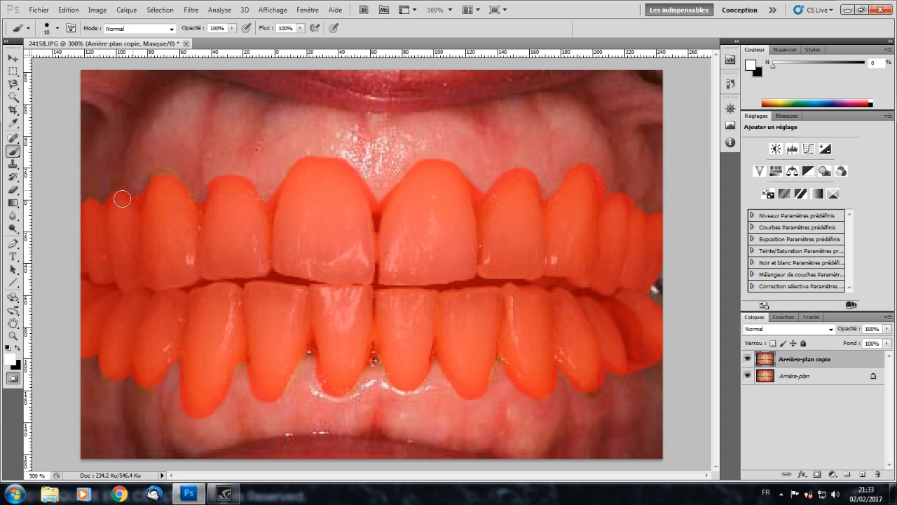
Restore the mask in black on the leftmost upper canine's edge, and trim the overspill around the upper central incisors with white
click(18, 347)
mouse_move(161, 197)
mouse_down()
mouse_move(156, 180)
mouse_move(164, 178)
mouse_move(206, 212)
mouse_up()
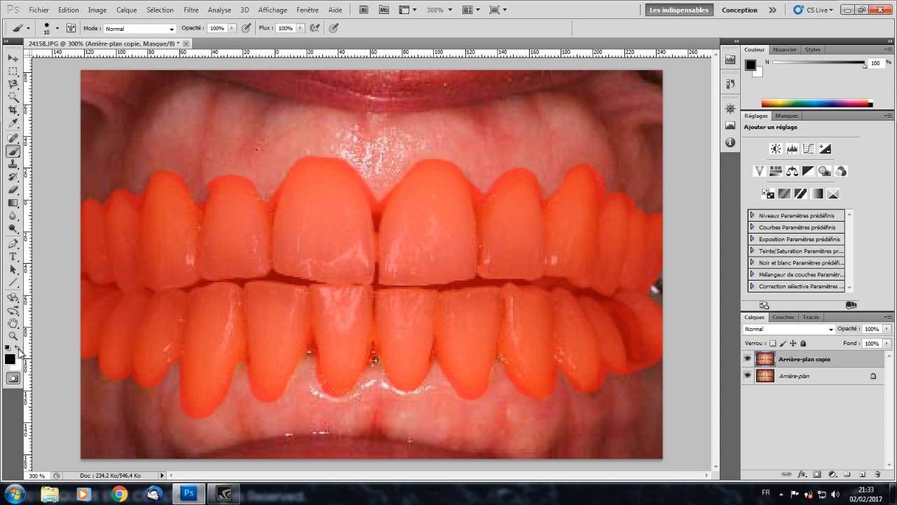
click(18, 346)
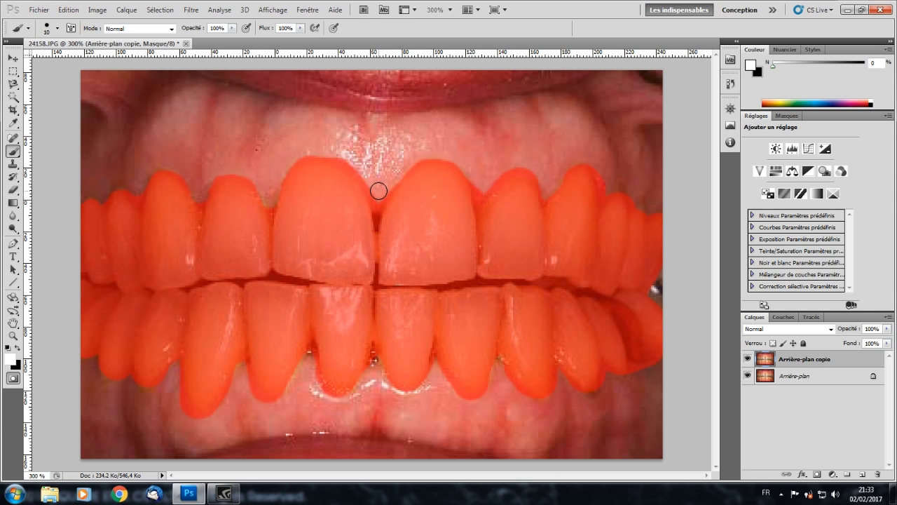
mouse_move(385, 185)
mouse_down()
mouse_move(407, 162)
mouse_move(428, 161)
mouse_up()
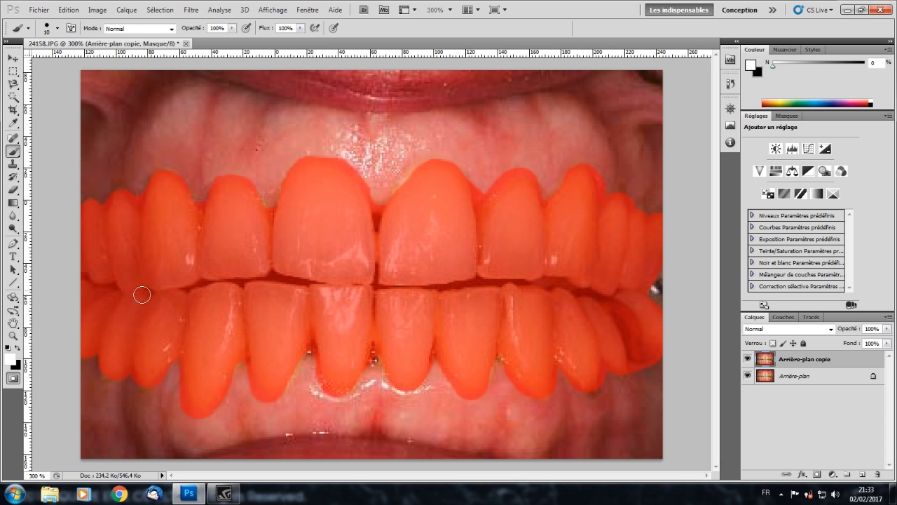
Make black the foreground colour and view the masked teeth at 200% with the Brush tool active
click(19, 349)
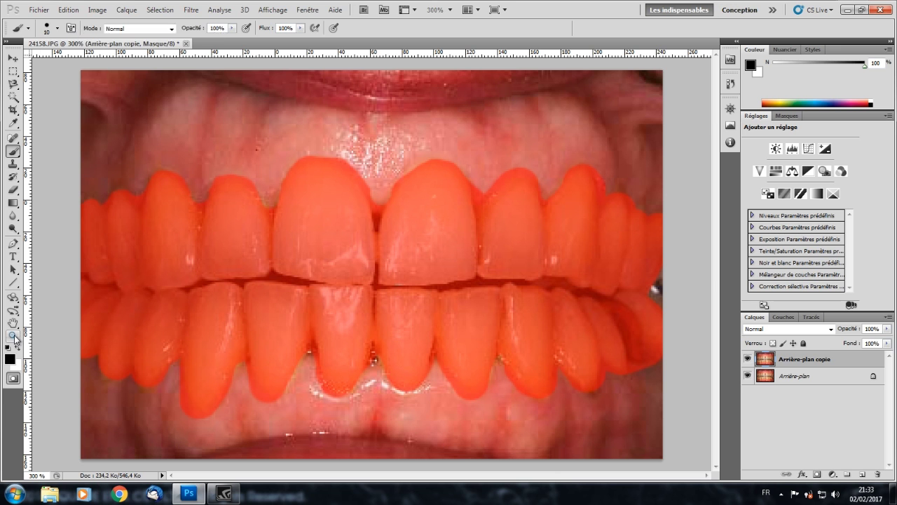
click(13, 336)
alt+click(146, 202)
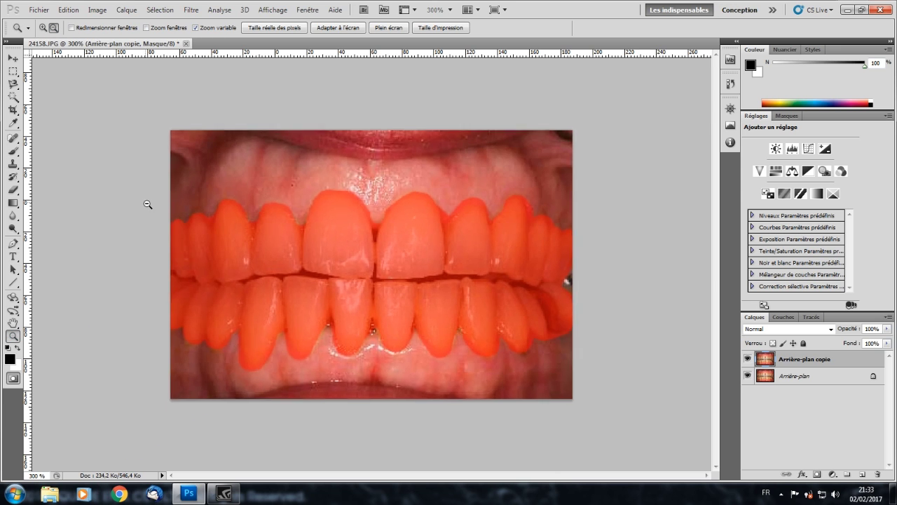
alt+click(148, 204)
click(43, 28)
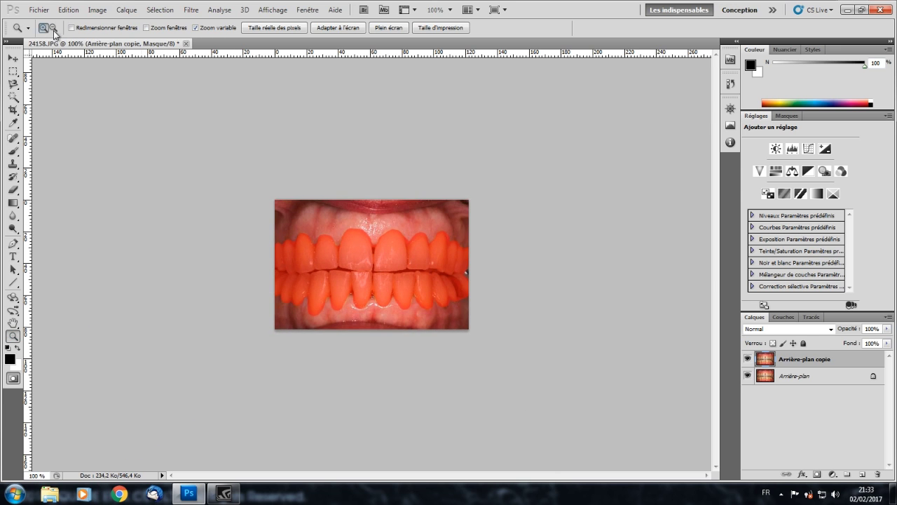
click(295, 249)
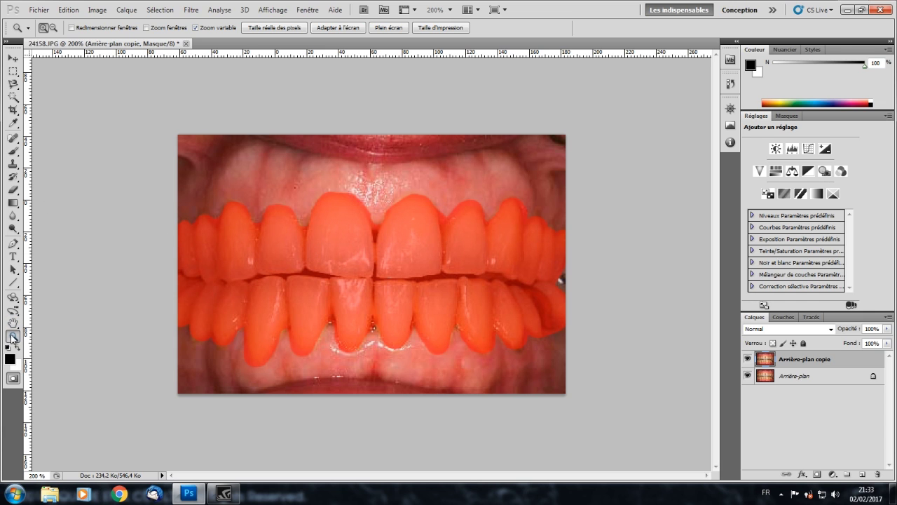
click(12, 150)
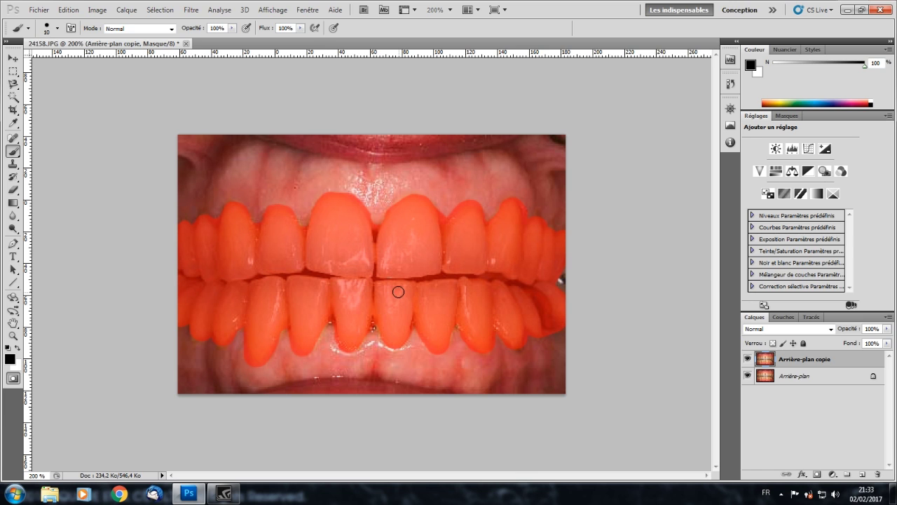
click(777, 171)
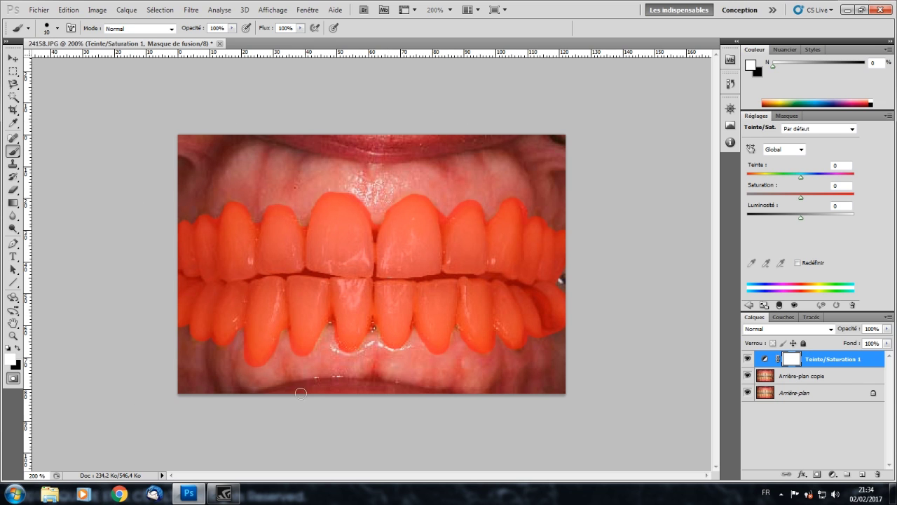
click(17, 348)
mouse_move(311, 346)
mouse_down()
mouse_move(324, 320)
mouse_move(317, 342)
mouse_move(269, 348)
mouse_move(312, 319)
mouse_up()
click(68, 10)
click(245, 55)
click(67, 10)
click(76, 35)
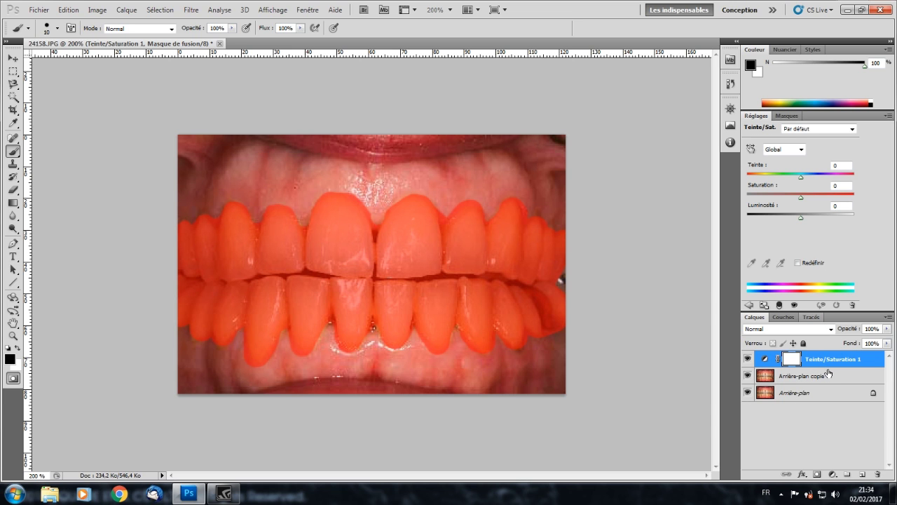
key(ctrl+i)
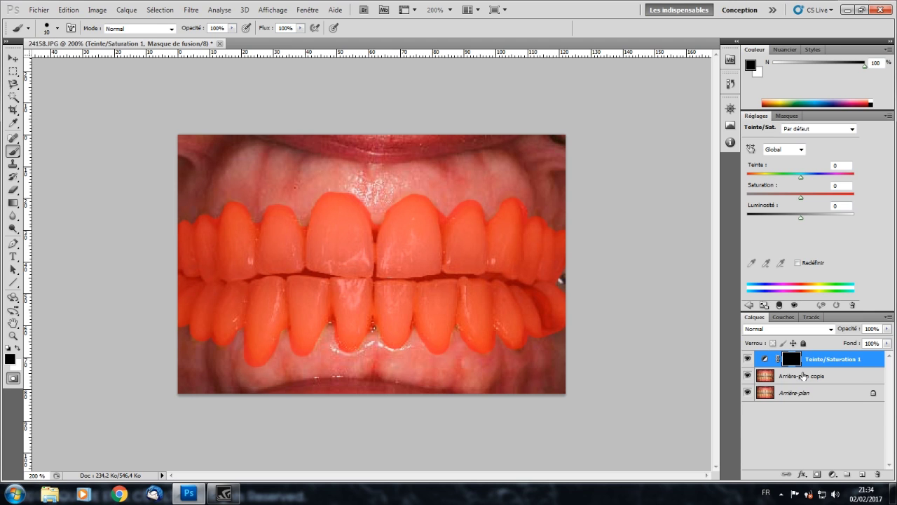
click(68, 10)
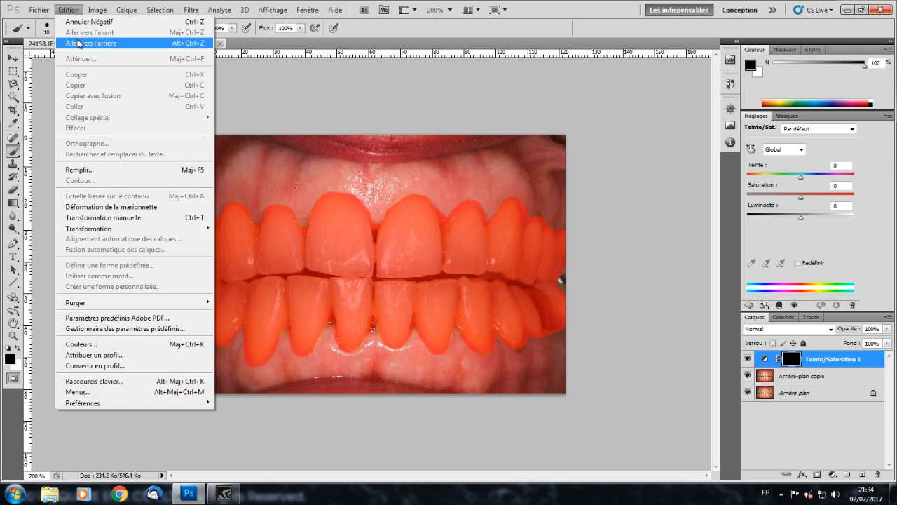
click(197, 42)
click(68, 10)
click(79, 33)
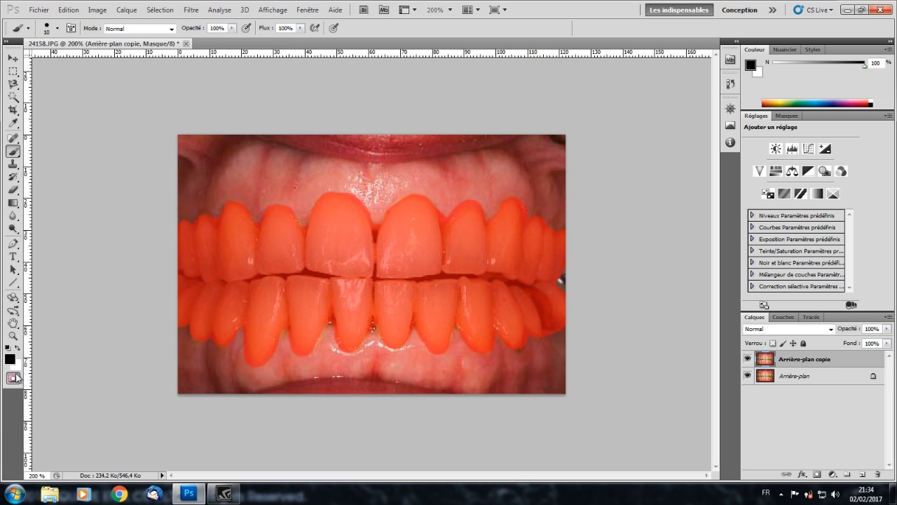
Add a Teinte/Saturation adjustment layer, turn the Quick Mask into a selection, and fill the layer mask with black outside the teeth
click(776, 171)
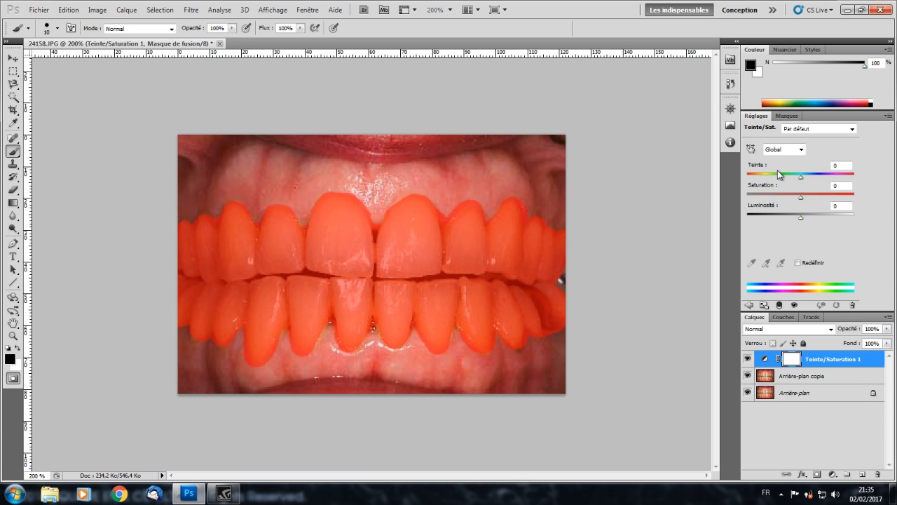
click(17, 379)
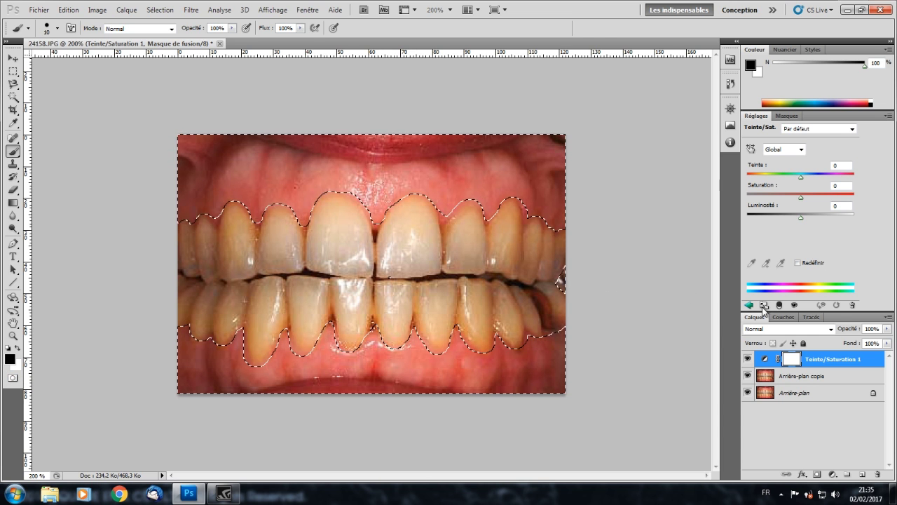
key(alt+BackSpace)
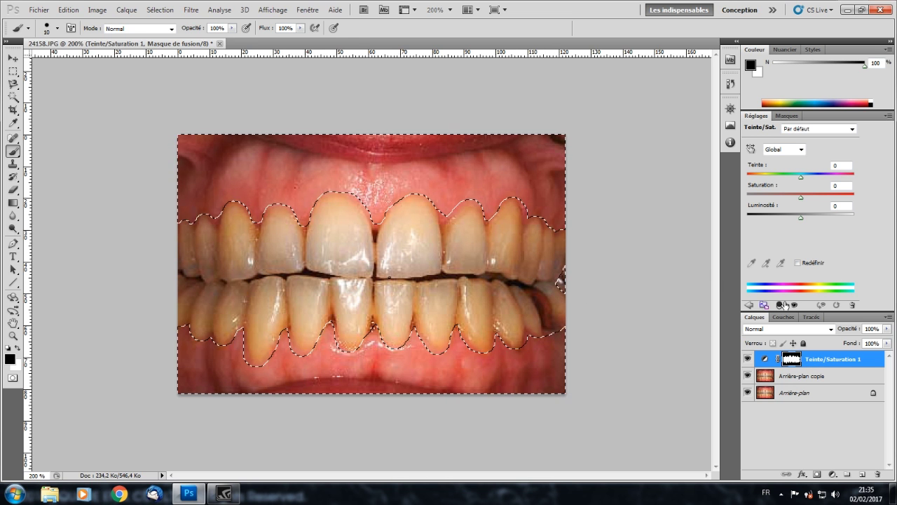
Set the Jaunes range of the Teinte/Saturation layer to saturation -100 and luminosity +50
click(784, 150)
click(788, 182)
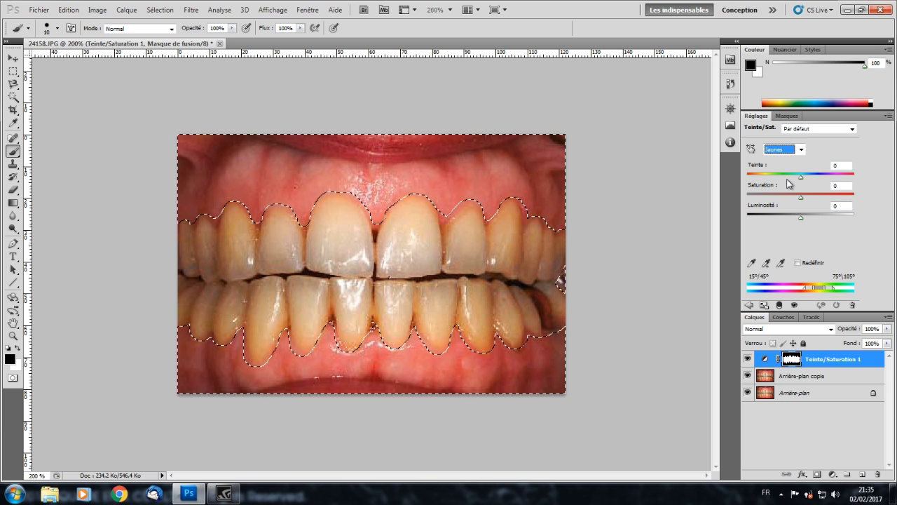
drag(801, 198, 739, 209)
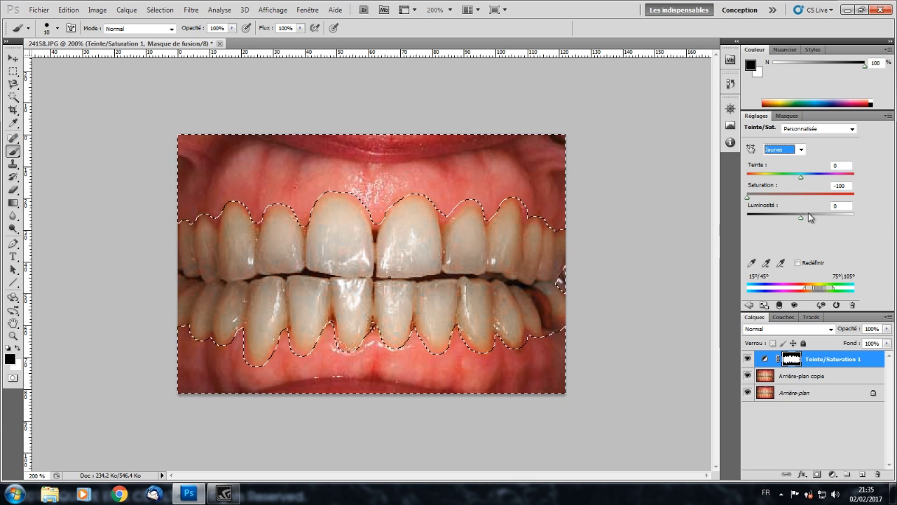
drag(802, 217, 867, 217)
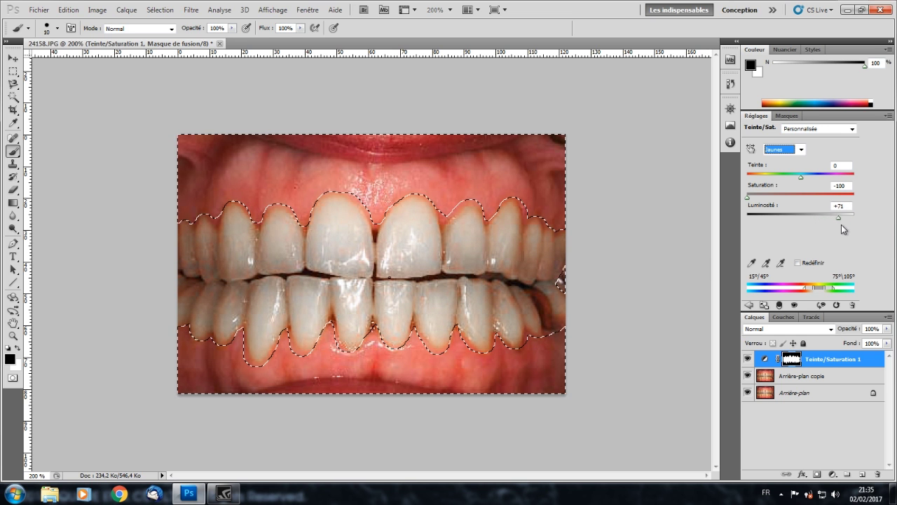
drag(855, 217, 829, 218)
Set the Global saturation of the Teinte/Saturation layer to -48
click(802, 150)
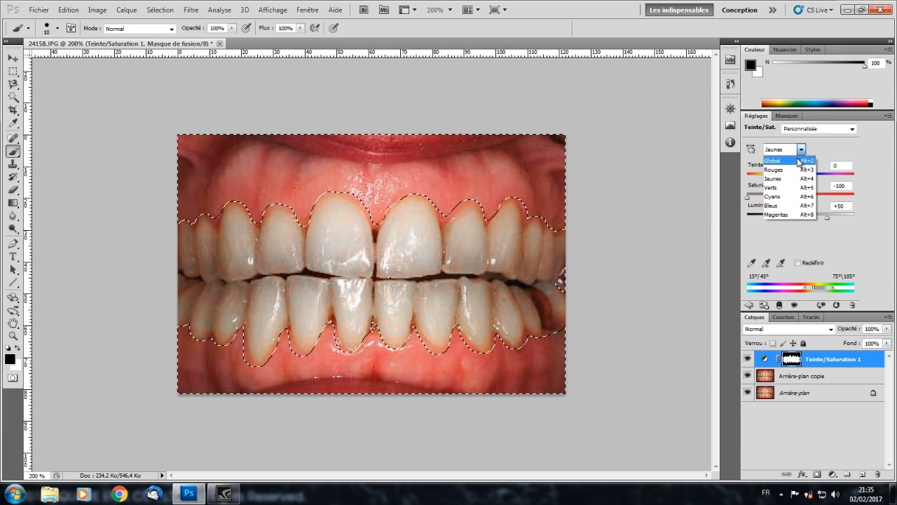
click(773, 161)
drag(801, 199, 775, 204)
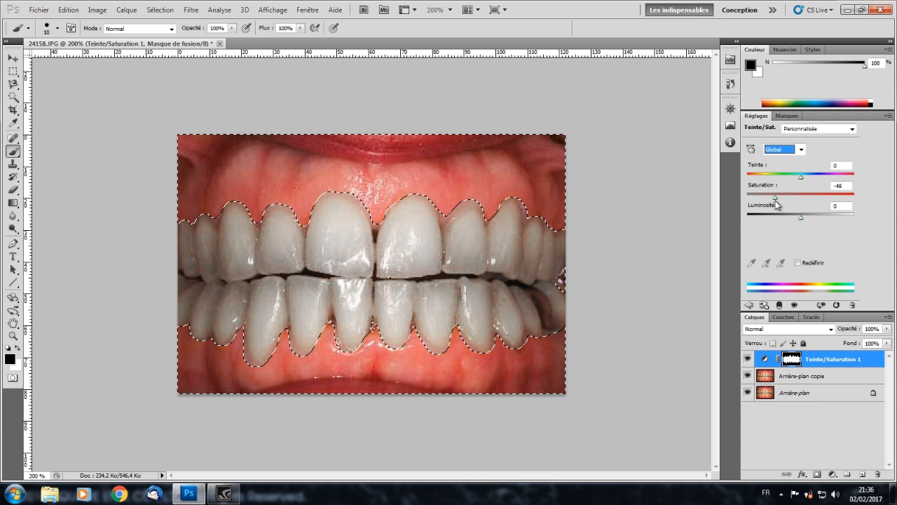
Set the Global range of the Teinte/Saturation layer to saturation -28 and luminosity +1
drag(801, 218, 808, 219)
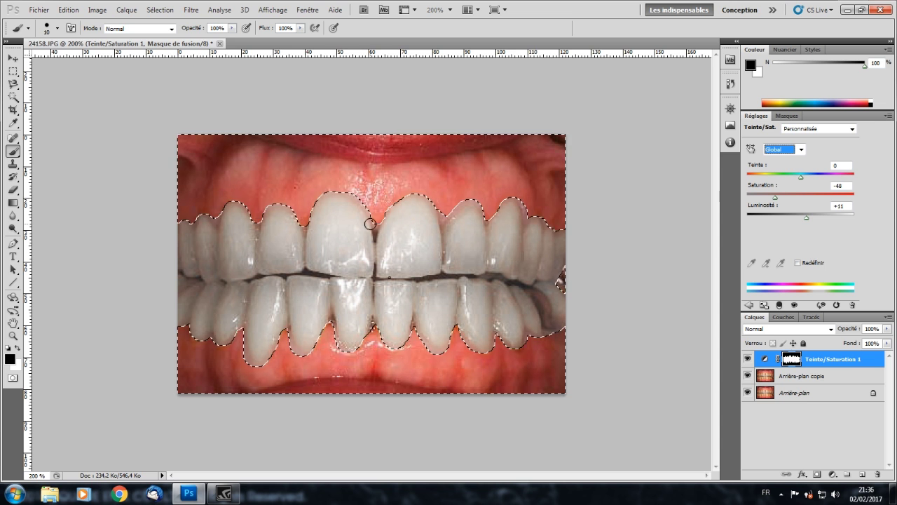
drag(807, 219, 802, 219)
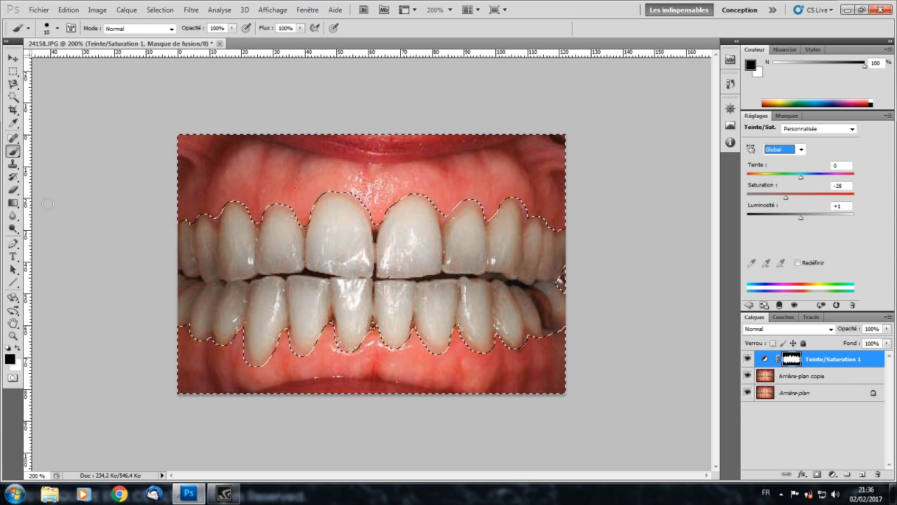
Merge the Teinte/Saturation 1 adjustment layer with the Arrière-plan copie layer and clear the selection around the teeth
shift+click(828, 375)
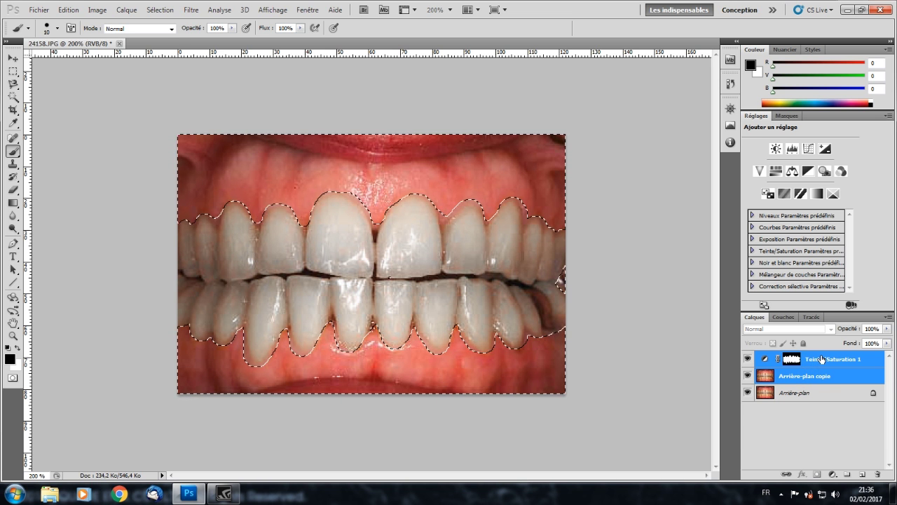
key(ctrl+e)
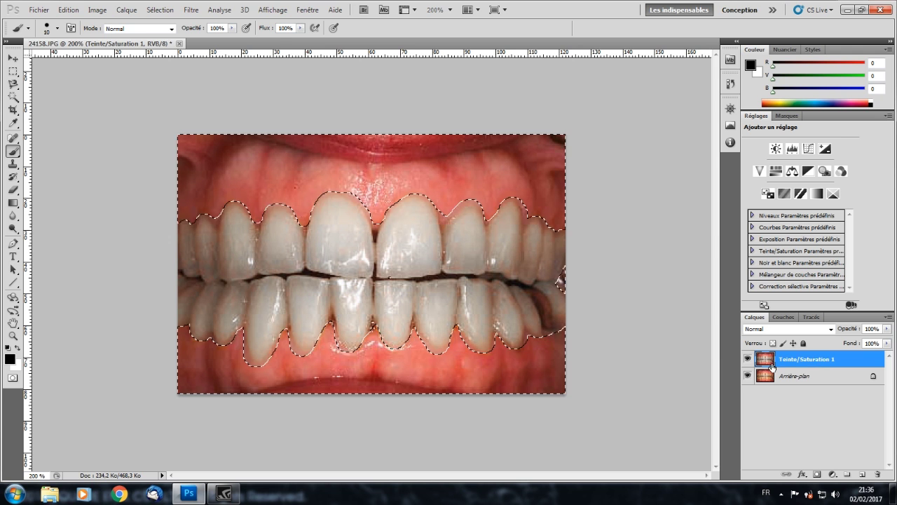
click(159, 10)
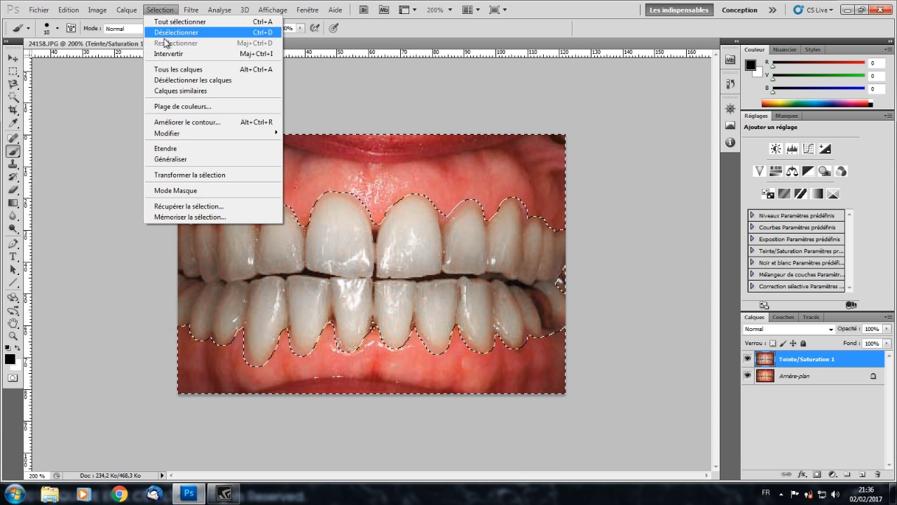
click(163, 33)
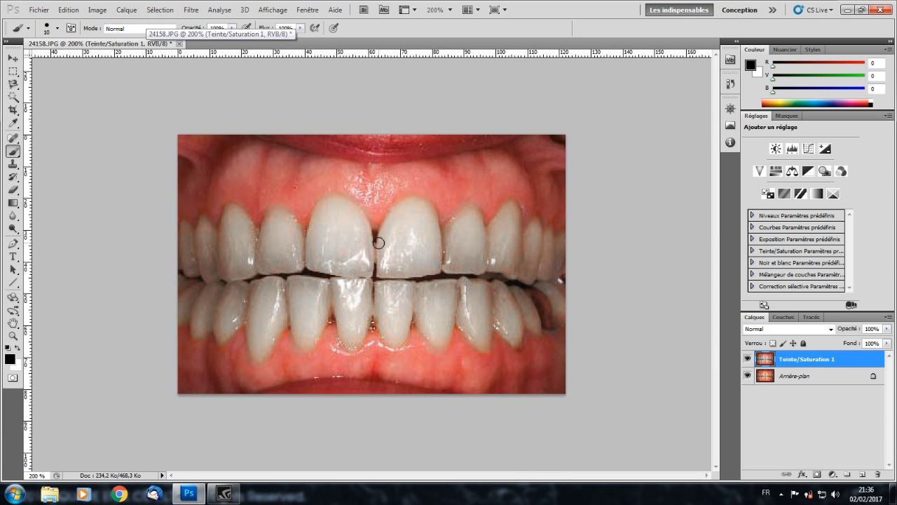
Hide and show the merged Teinte/Saturation 1 layer to compare the teeth before and after whitening
click(747, 359)
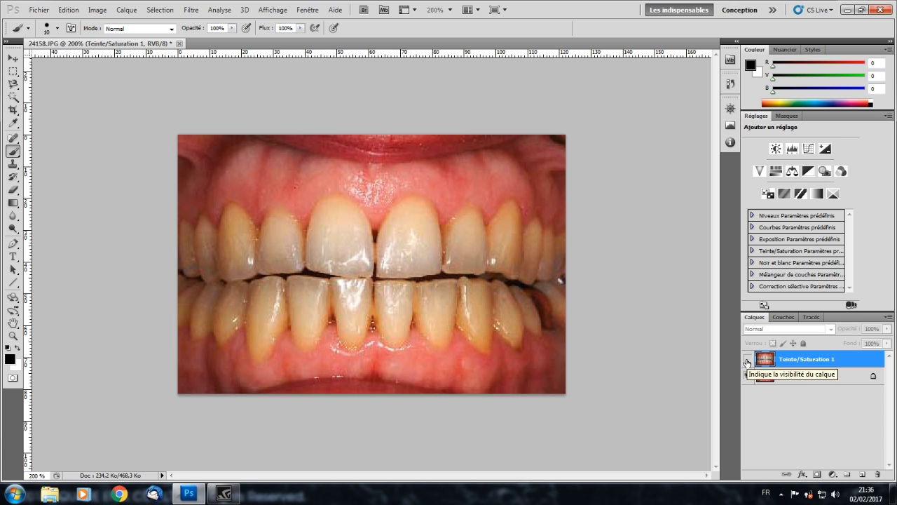
click(747, 360)
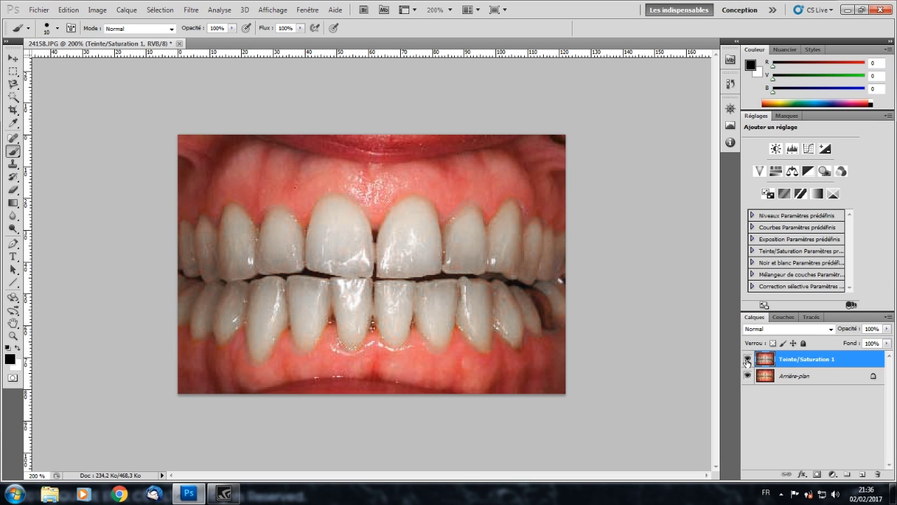